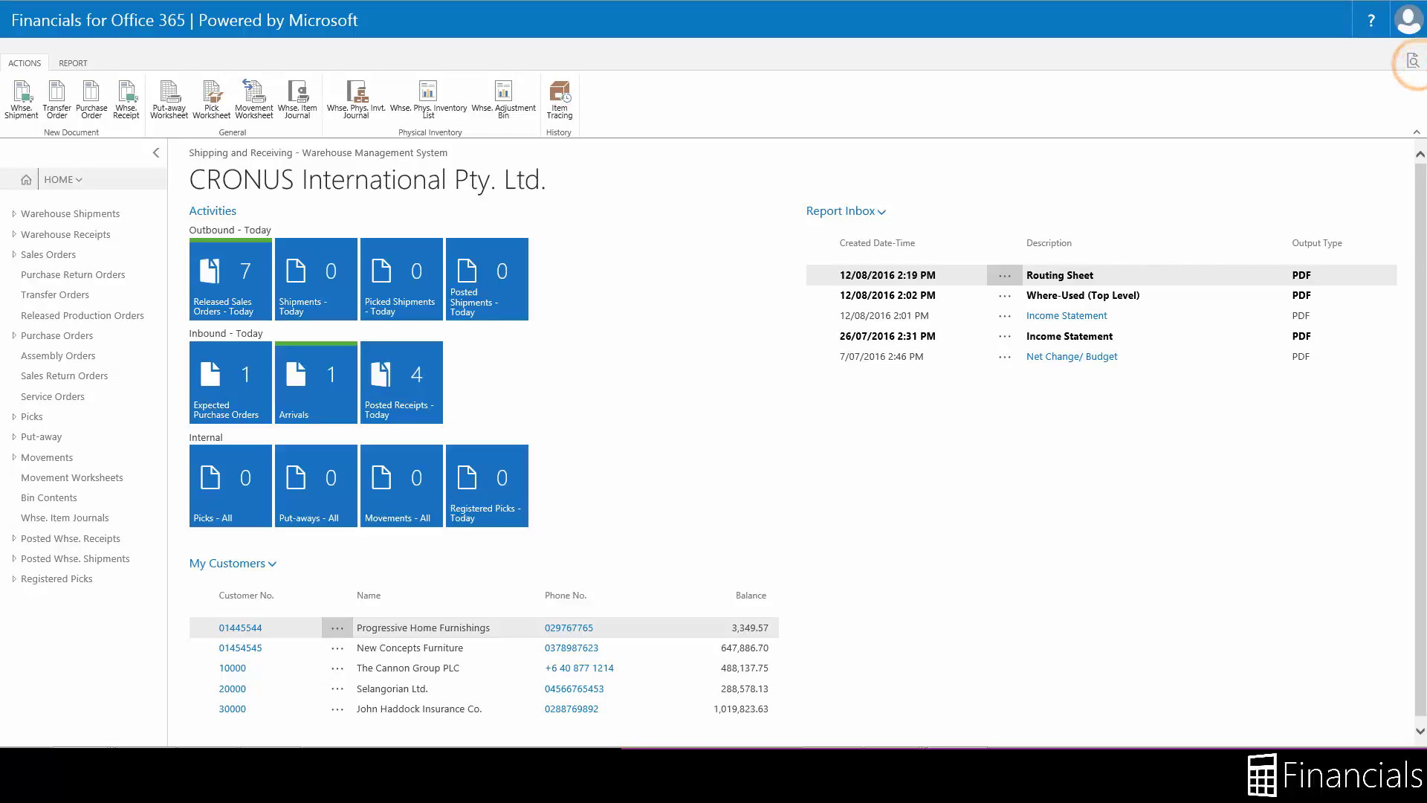
Find the Transfer Orders list by search and create new transfer order 1015
{"action": "left_click", "coordinate": [1412, 61]}
{"action": "type", "text": "transfer order"}
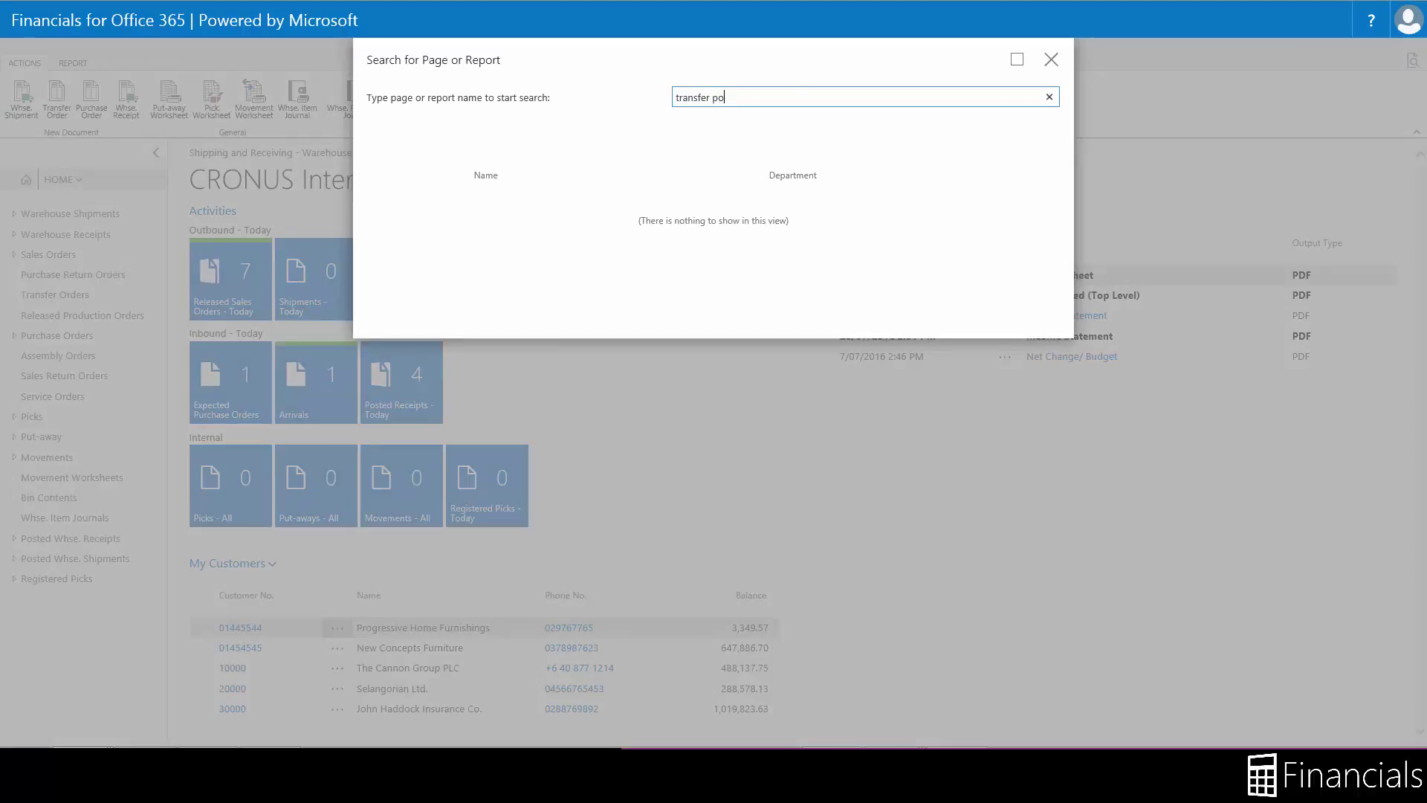
{"action": "left_click", "coordinate": [499, 215]}
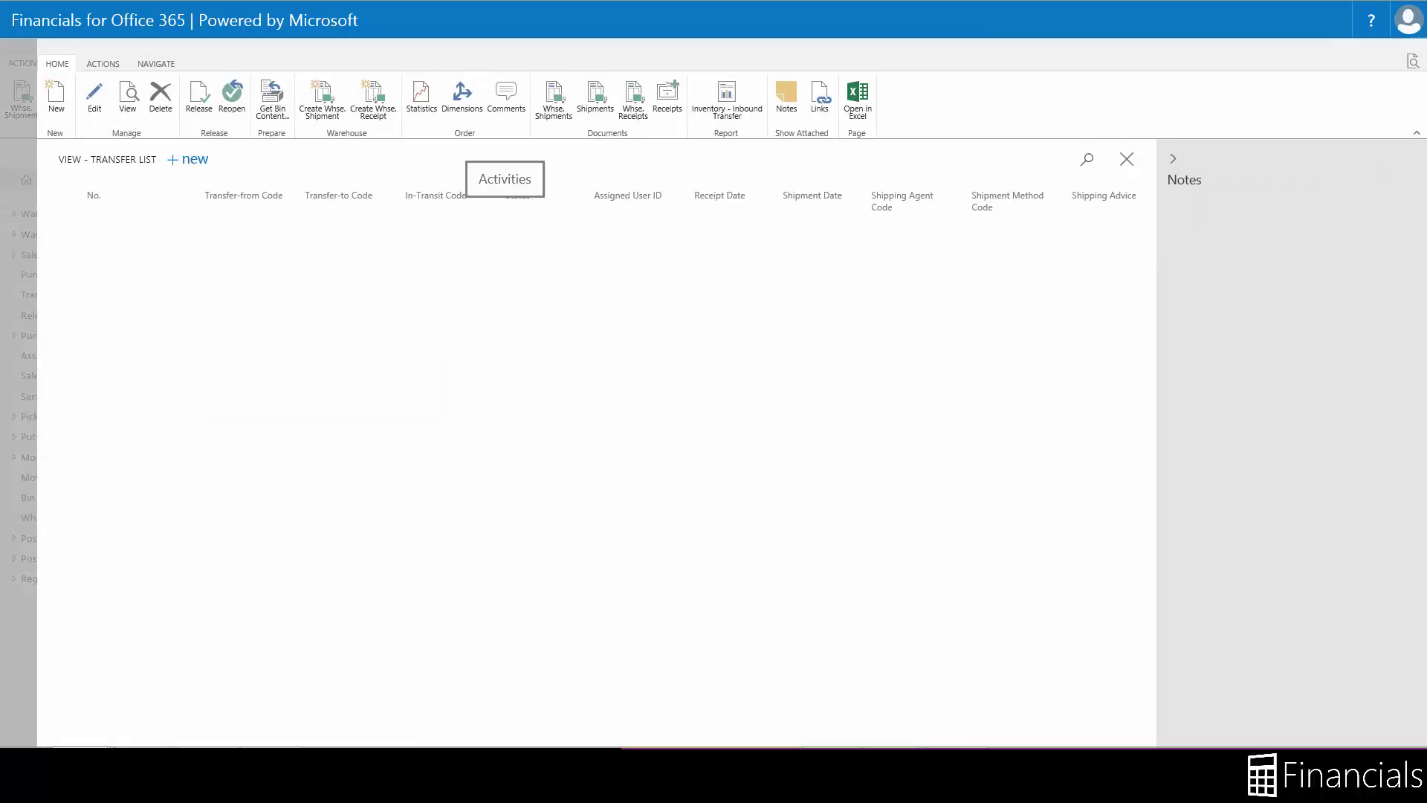
{"action": "key", "text": "alt+n"}
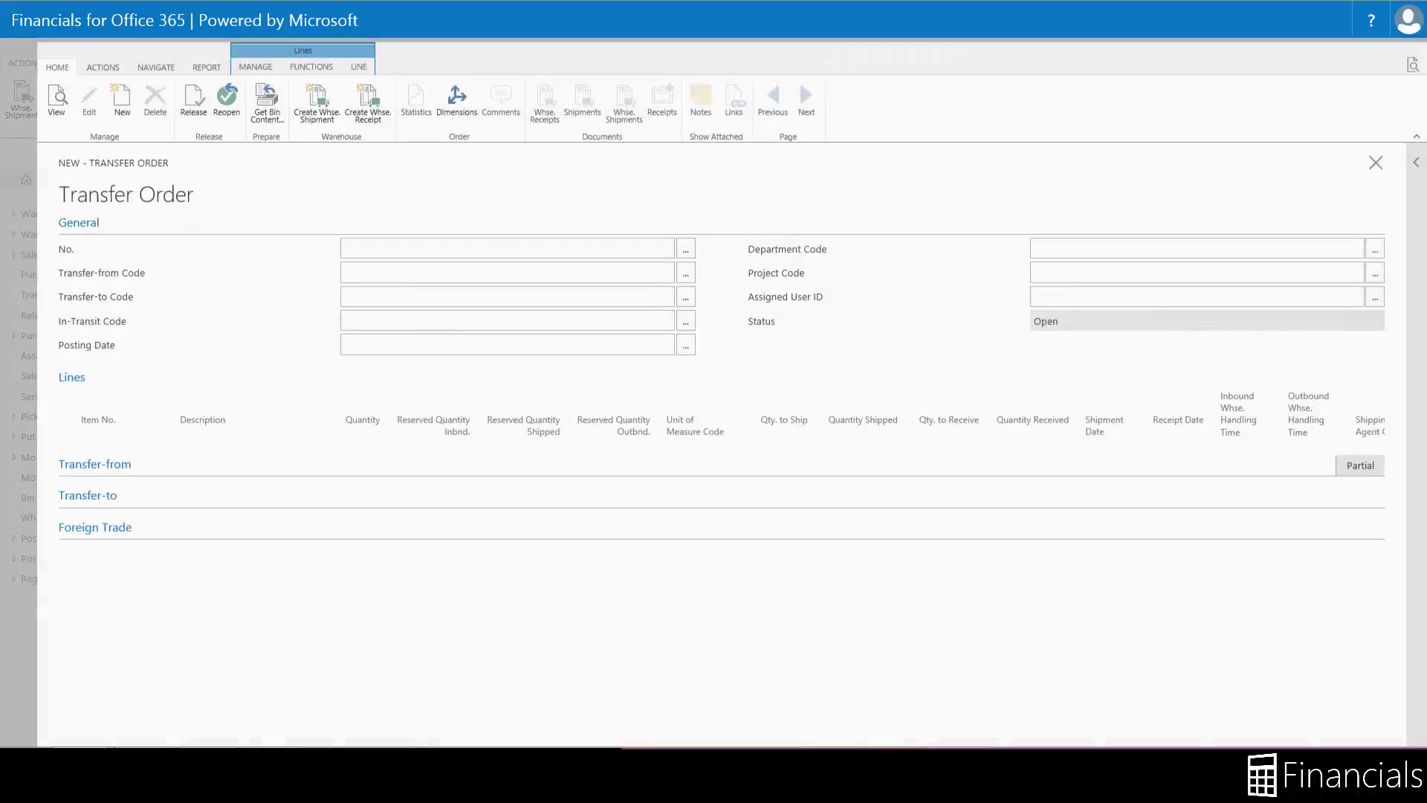
{"action": "left_click", "coordinate": [406, 266]}
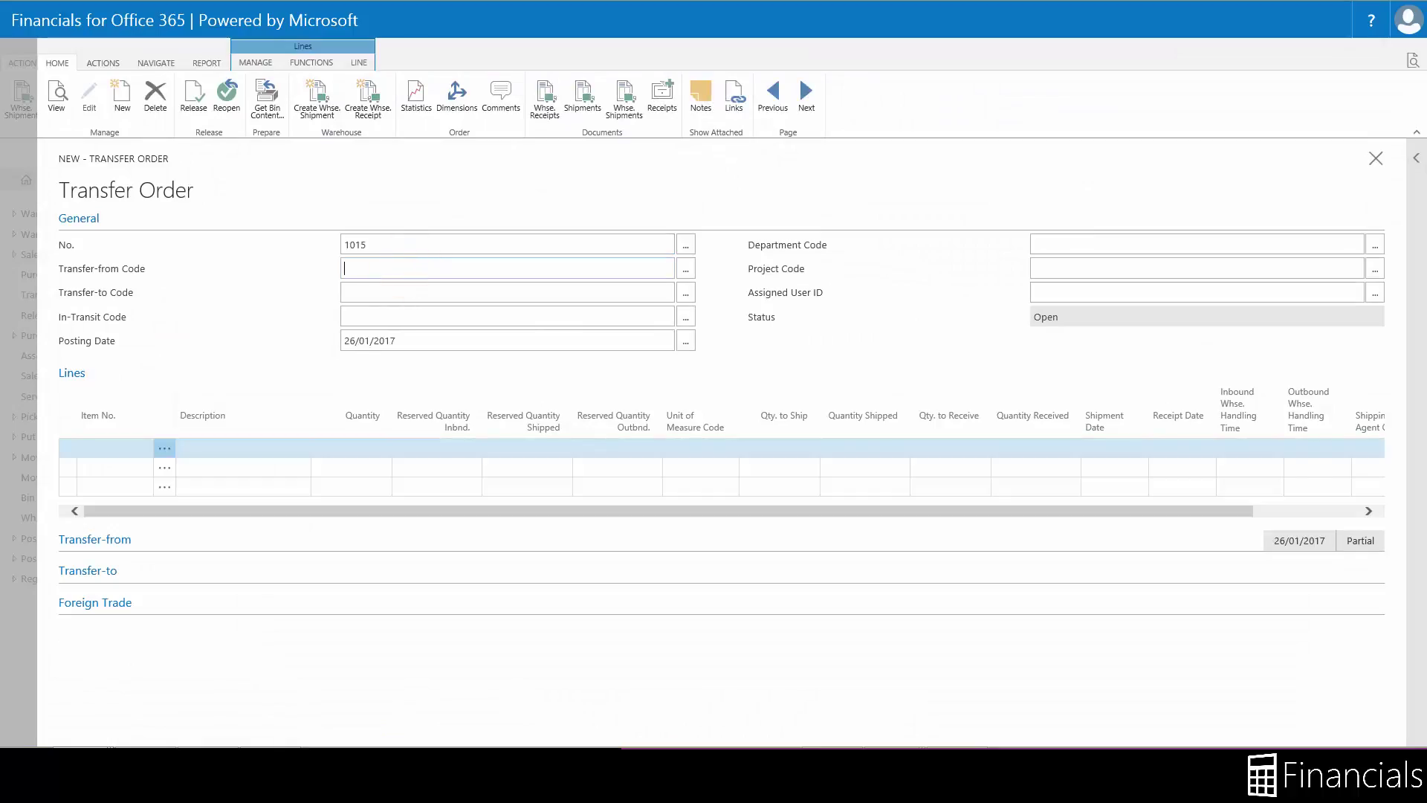
Route the order from BLUE to RED with in-transit code OUT. LOG
{"action": "left_click", "coordinate": [685, 268]}
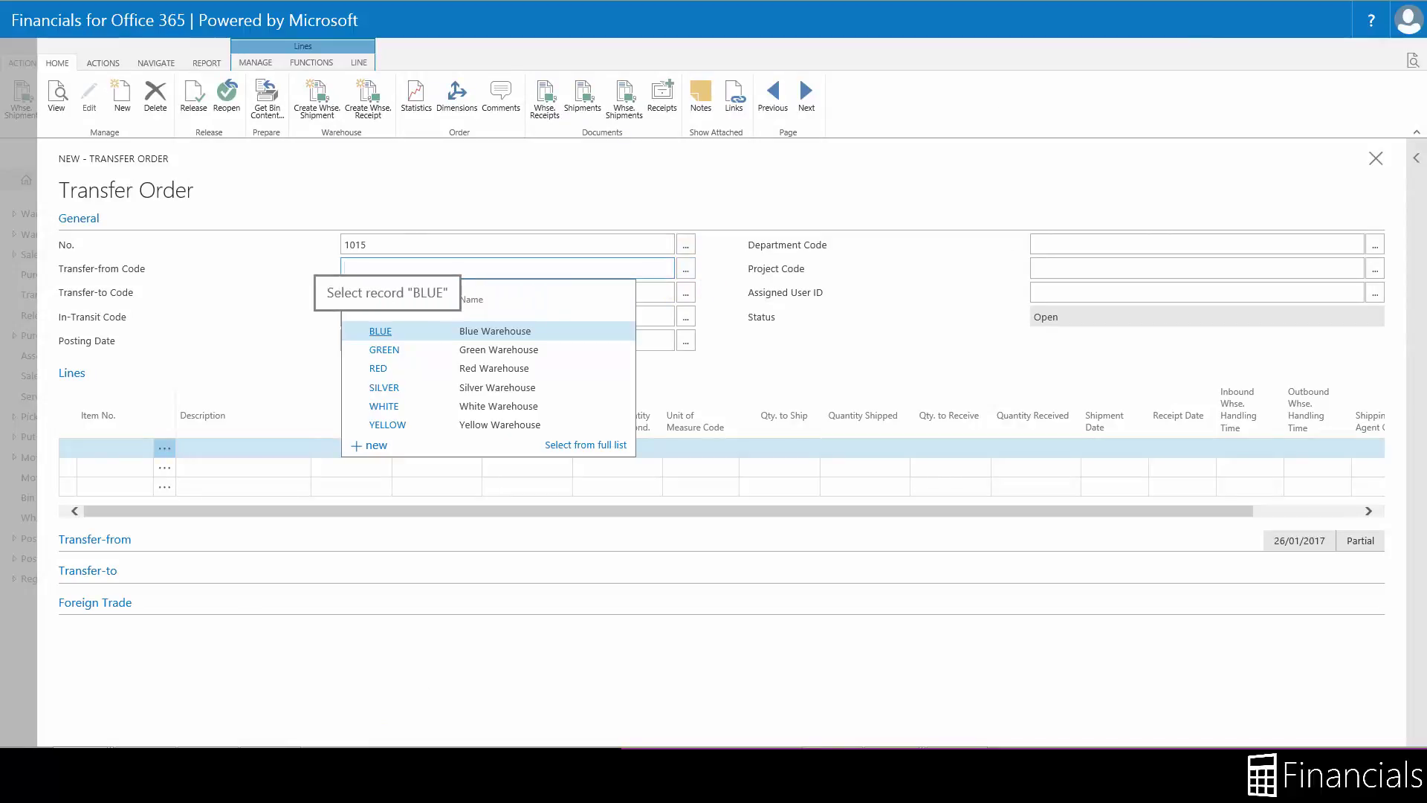
{"action": "left_click", "coordinate": [380, 330]}
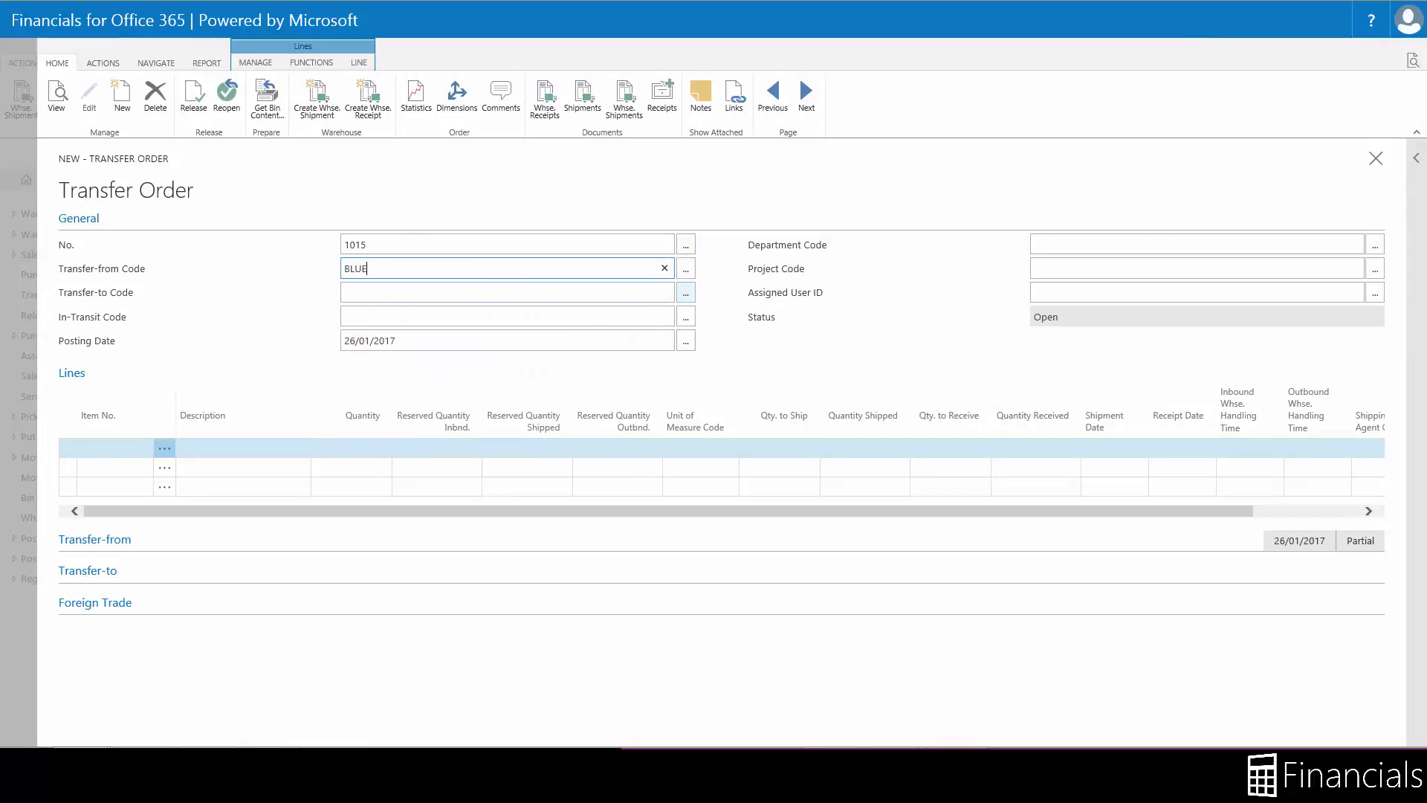
{"action": "left_click", "coordinate": [685, 293]}
{"action": "left_click", "coordinate": [378, 392]}
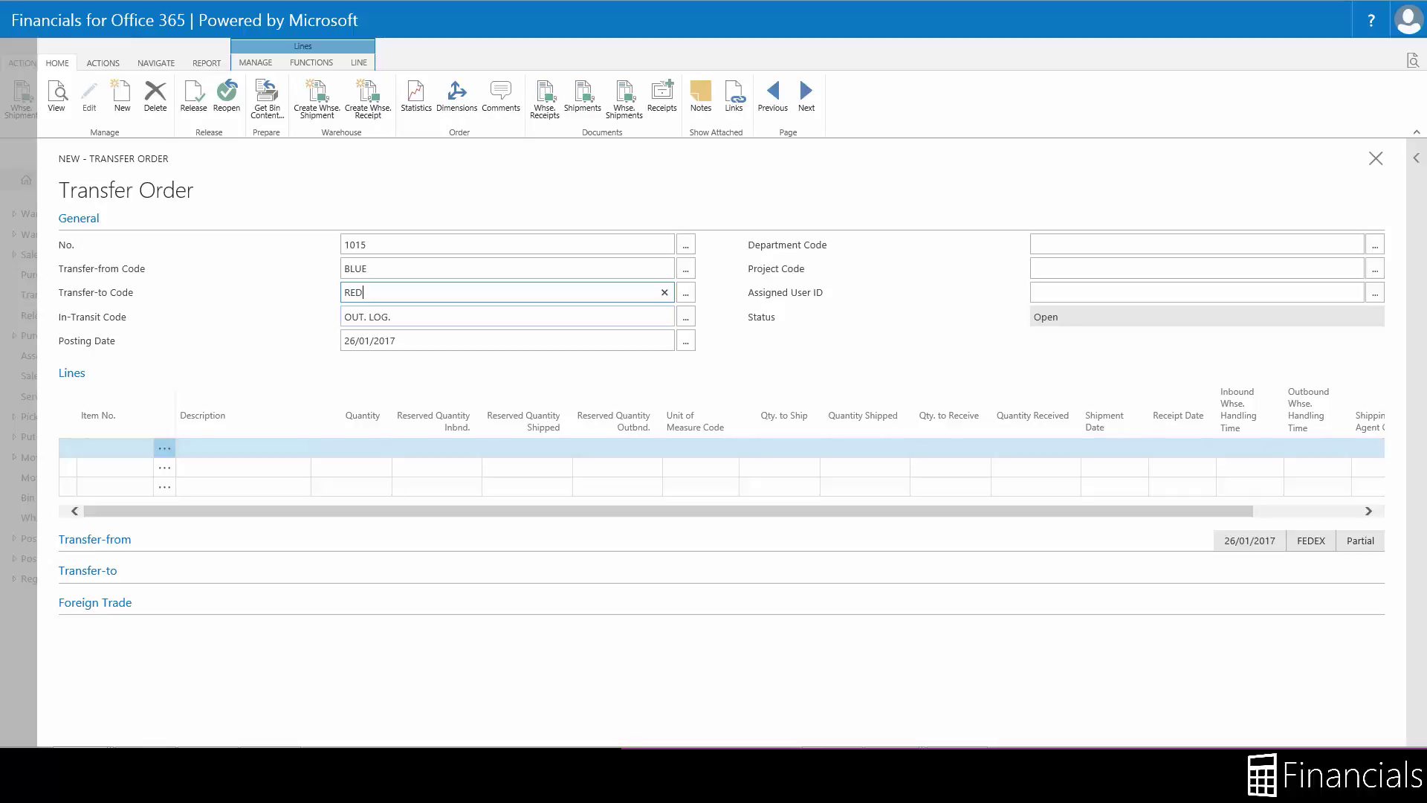
{"action": "left_click", "coordinate": [386, 316]}
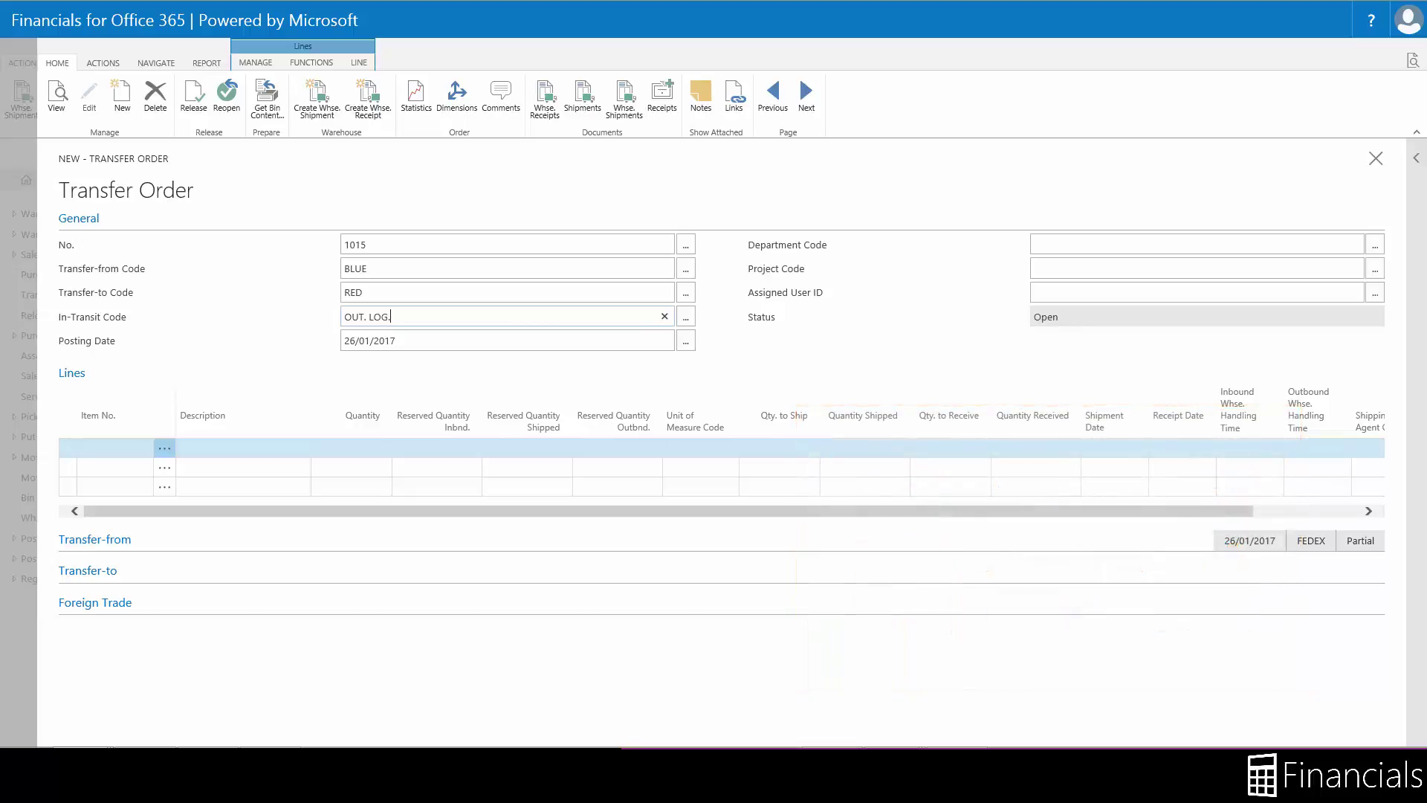
Set the department code to PROD and the project code to PROJECT ALPHA
{"action": "left_click", "coordinate": [1375, 245]}
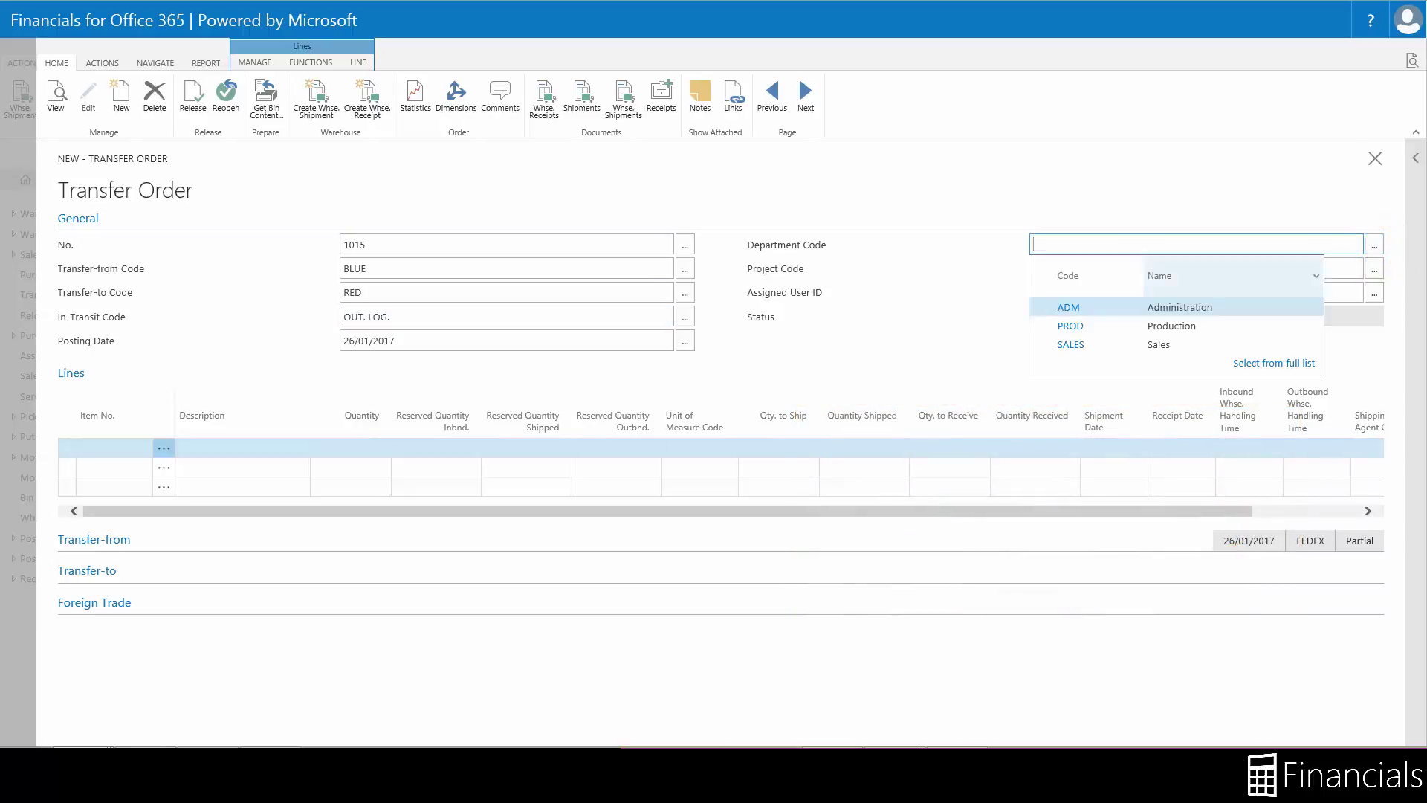
{"action": "left_click", "coordinate": [1068, 326]}
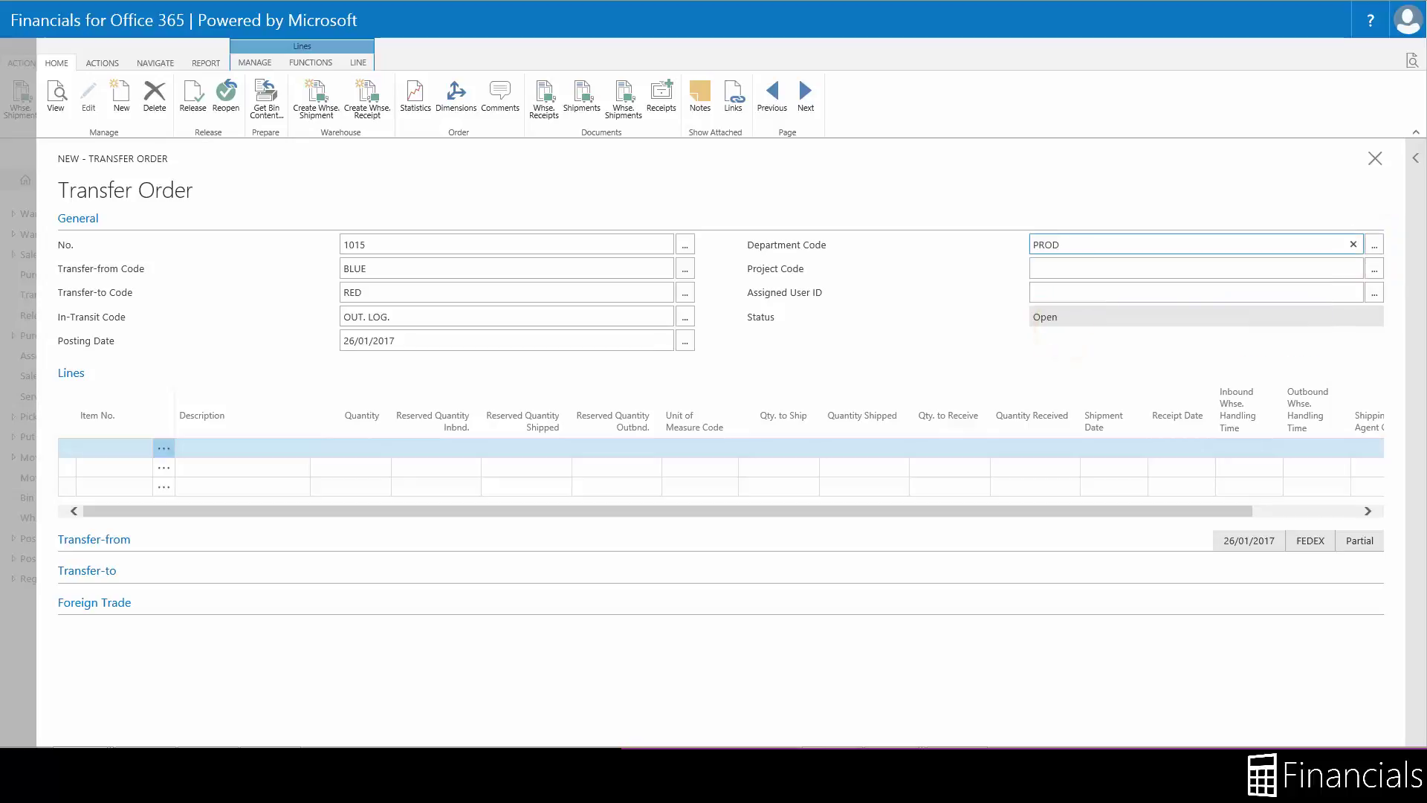
{"action": "left_click", "coordinate": [1375, 269]}
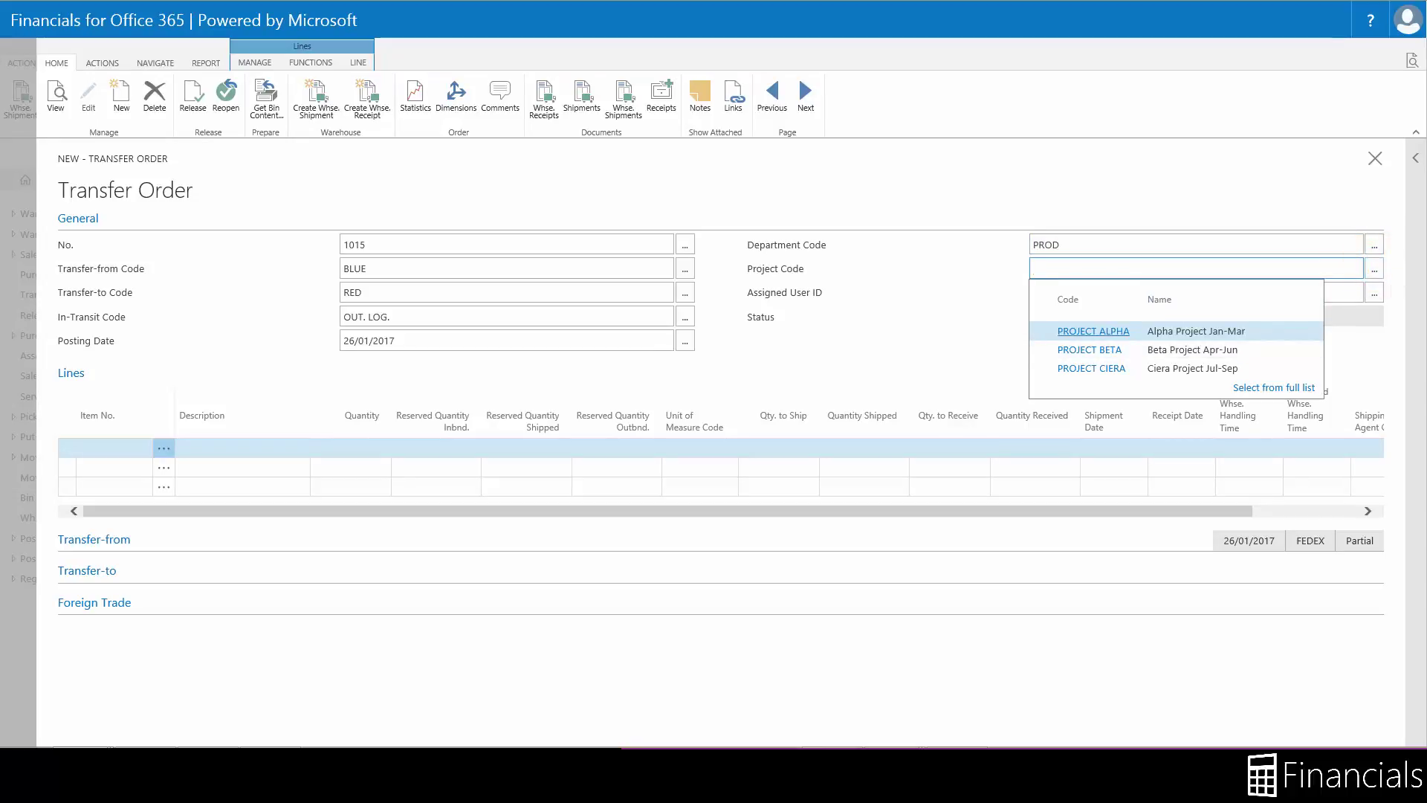
{"action": "left_click", "coordinate": [1088, 330]}
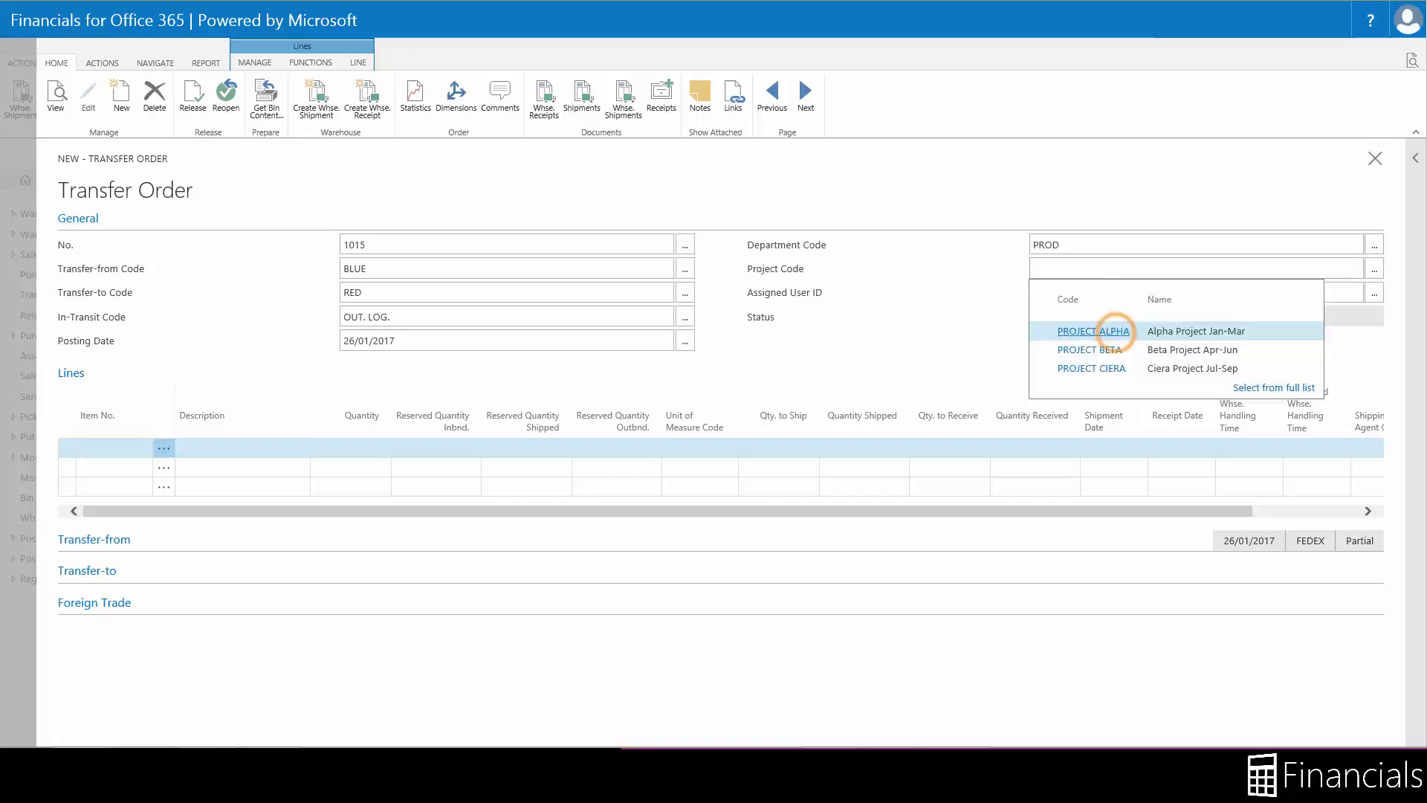
Add the ATHENS Desk as the first item line
{"action": "left_click", "coordinate": [101, 447]}
{"action": "type", "text": "athen"}
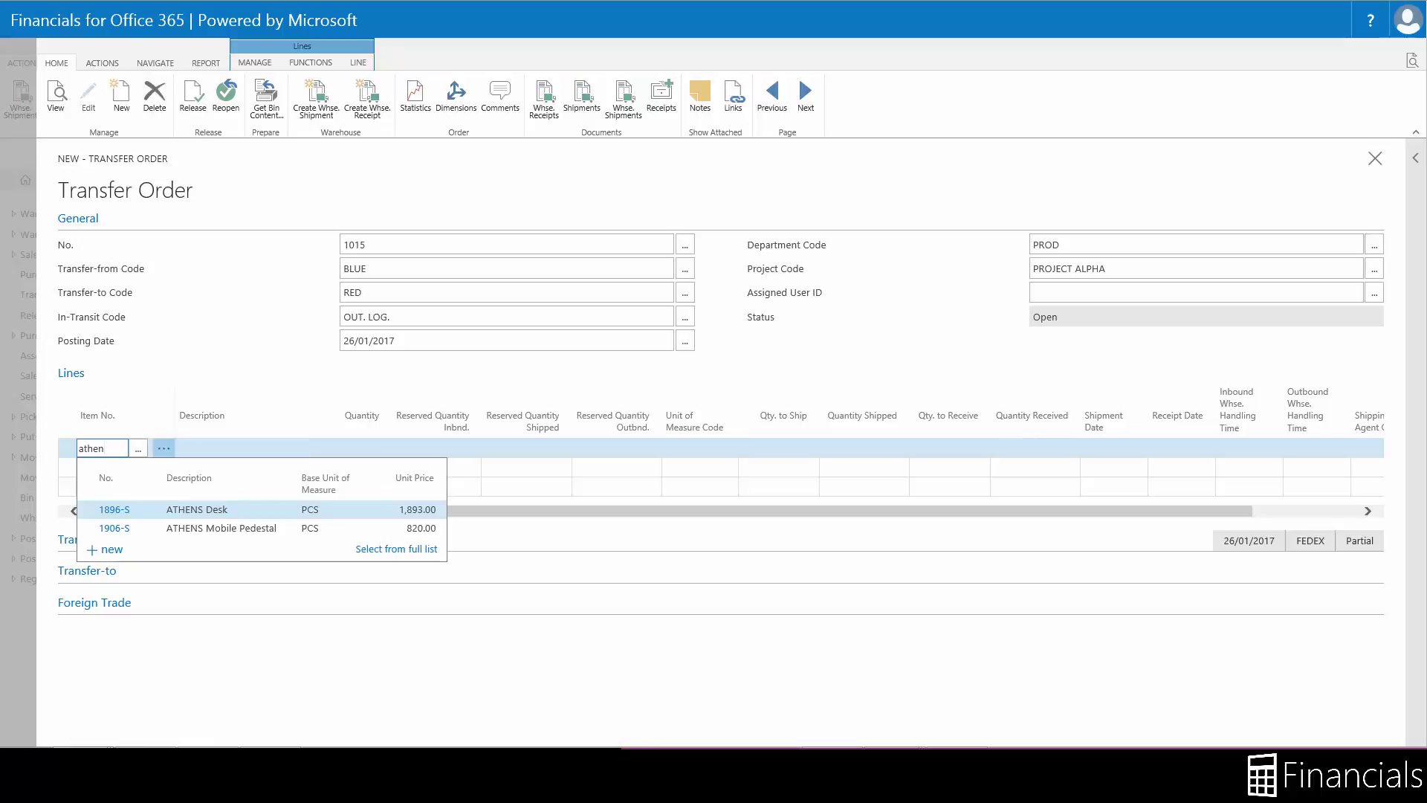
{"action": "left_click", "coordinate": [114, 509]}
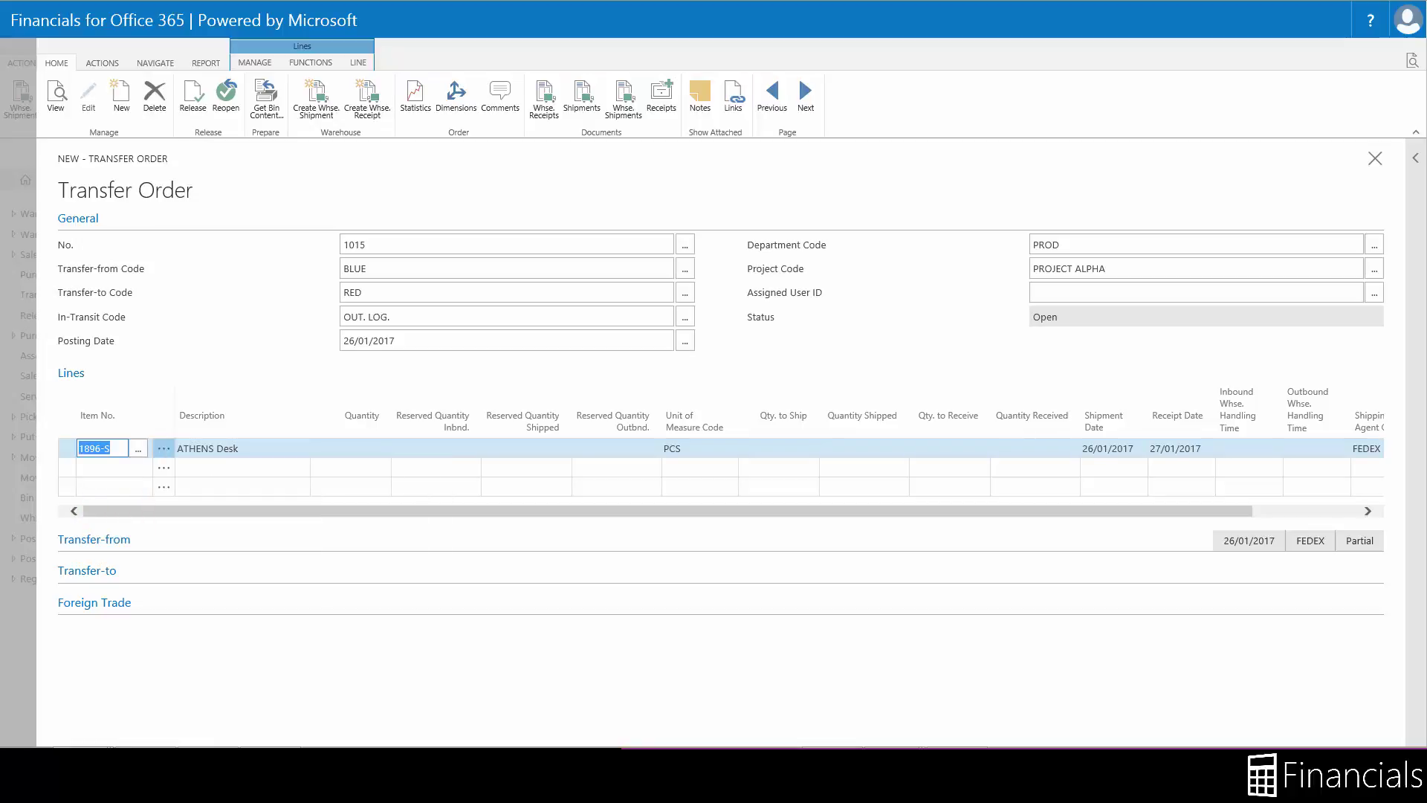
Set Qty. to Ship to 5 on the ATHENS Desk, BERLIN and PARIS chair lines
{"action": "left_click", "coordinate": [787, 447]}
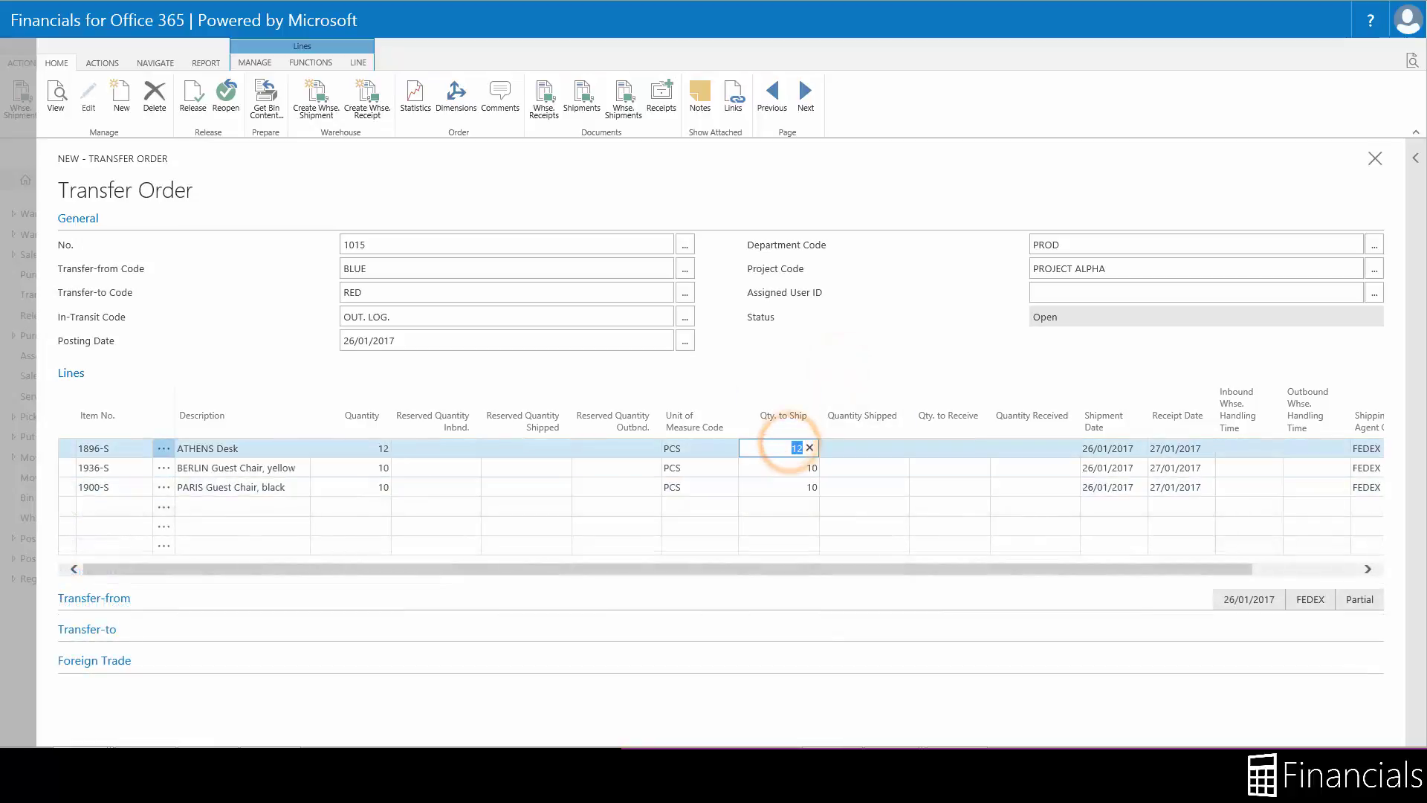
{"action": "type", "text": "5"}
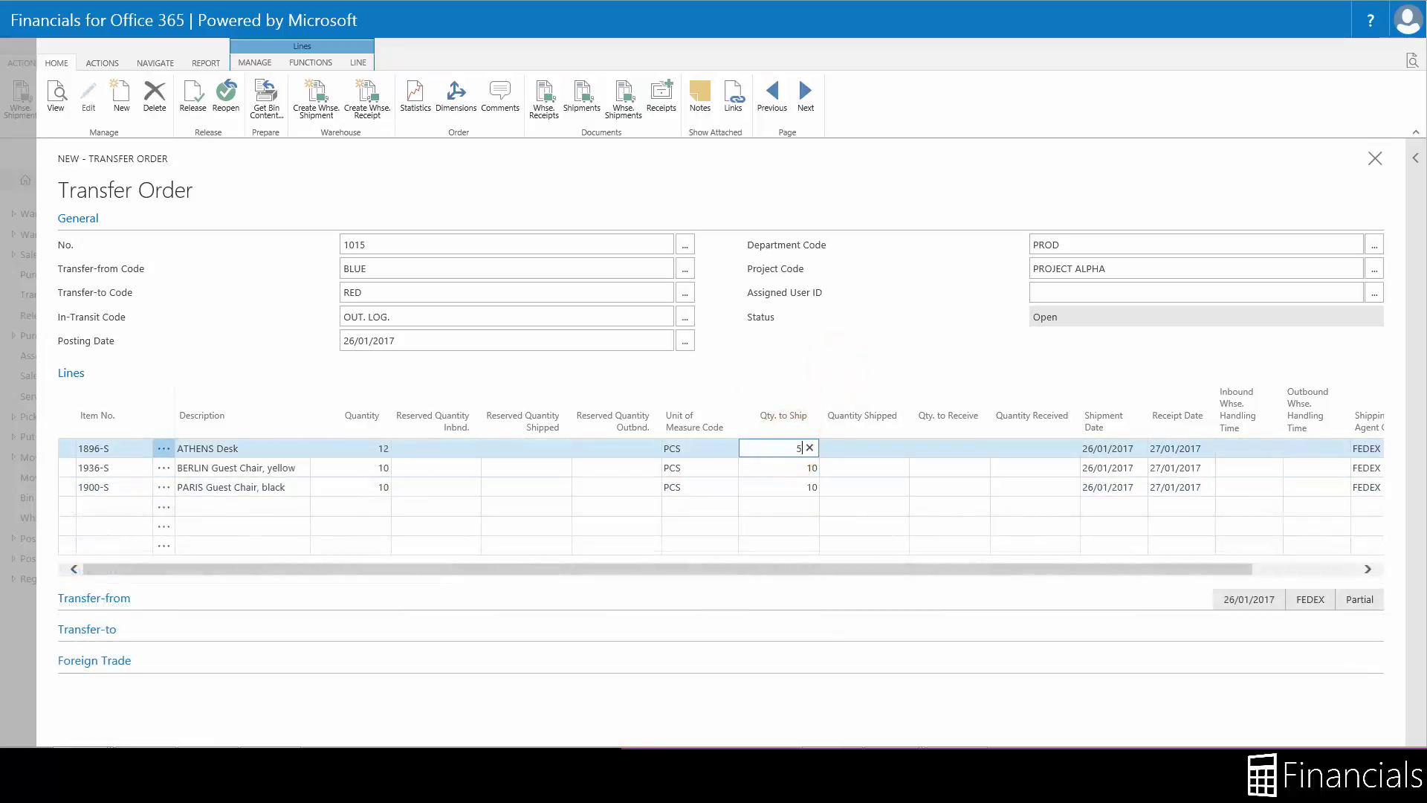
{"action": "left_click", "coordinate": [790, 467]}
{"action": "type", "text": "5"}
{"action": "left_click", "coordinate": [790, 487]}
{"action": "type", "text": "5"}
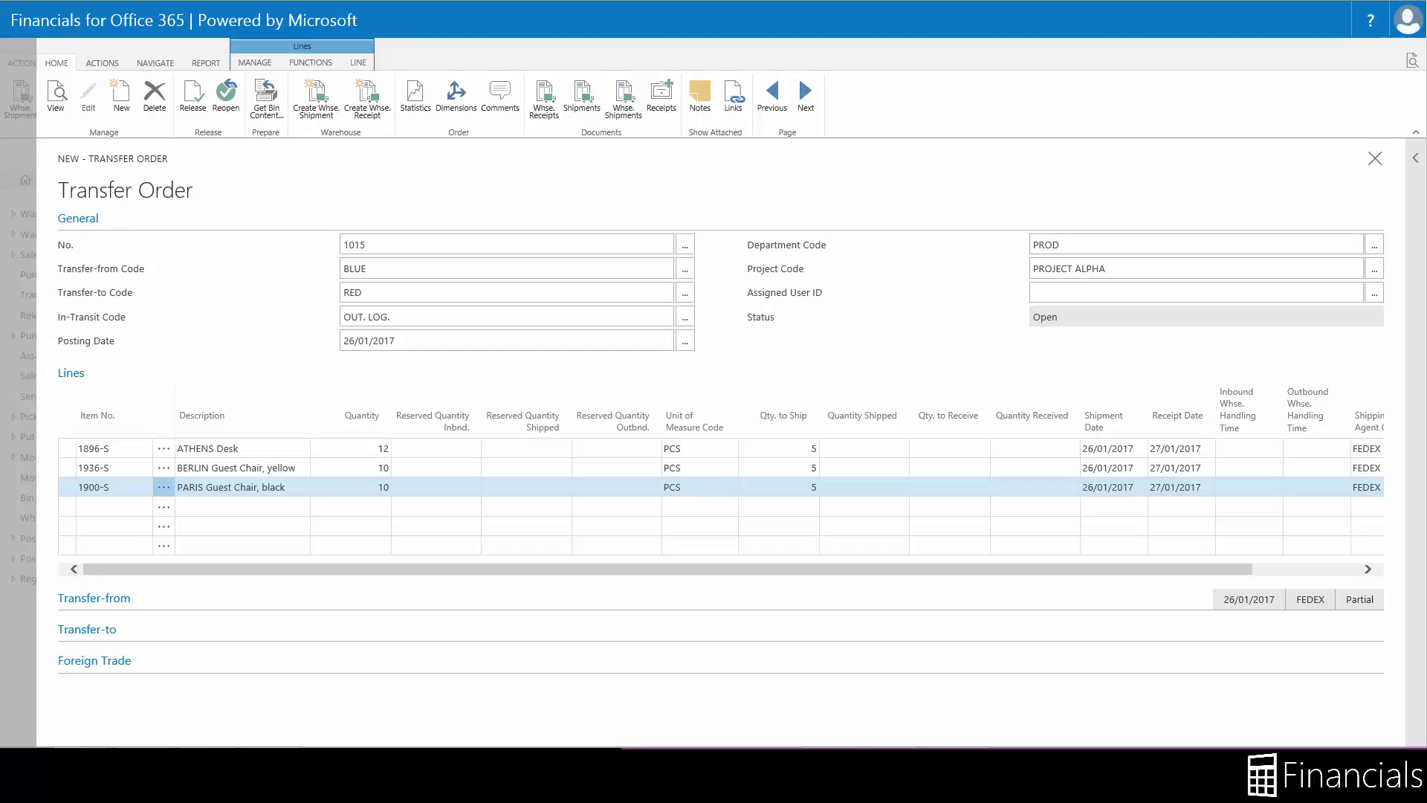
Post the shipment of 5 units per line with the Ship option
{"action": "left_click", "coordinate": [102, 63]}
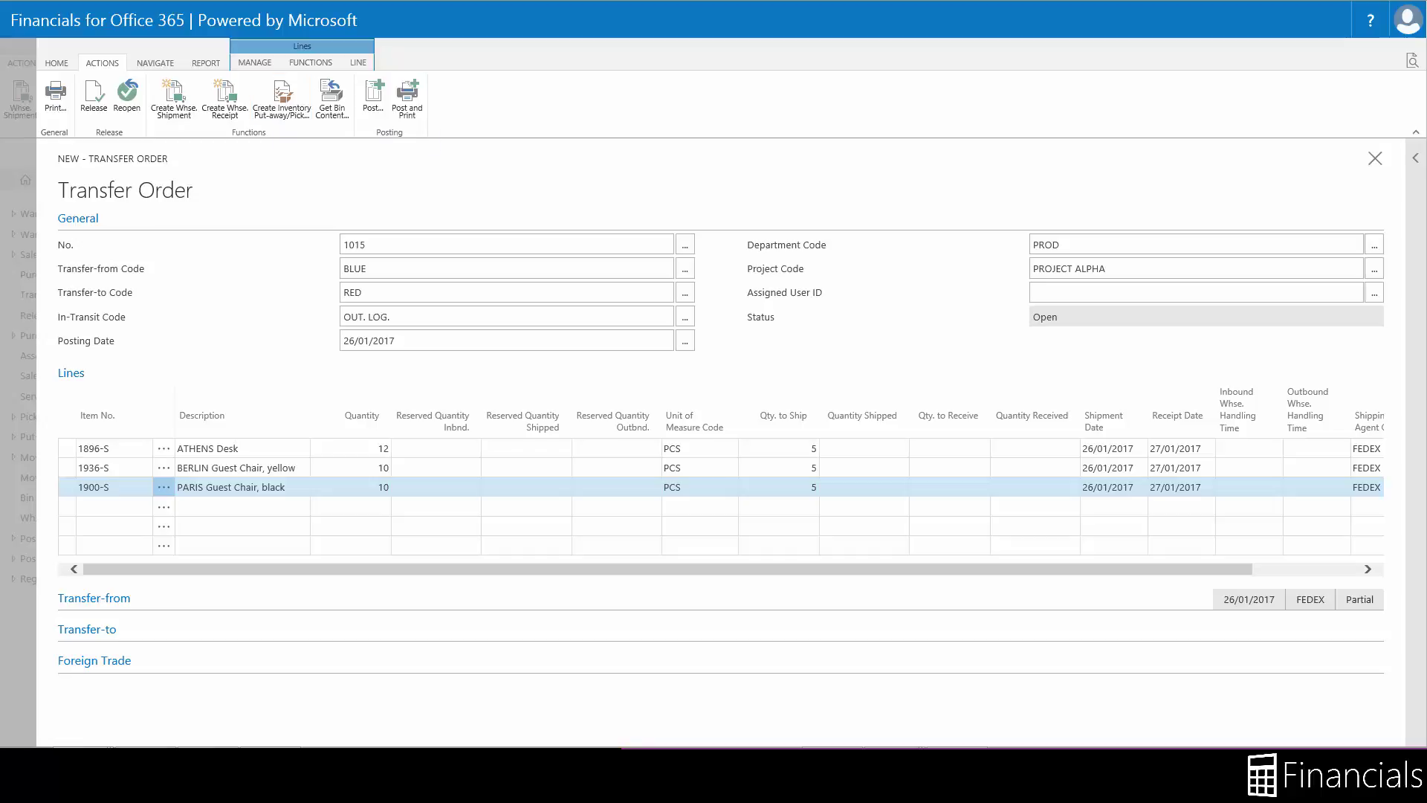
{"action": "left_click", "coordinate": [374, 96]}
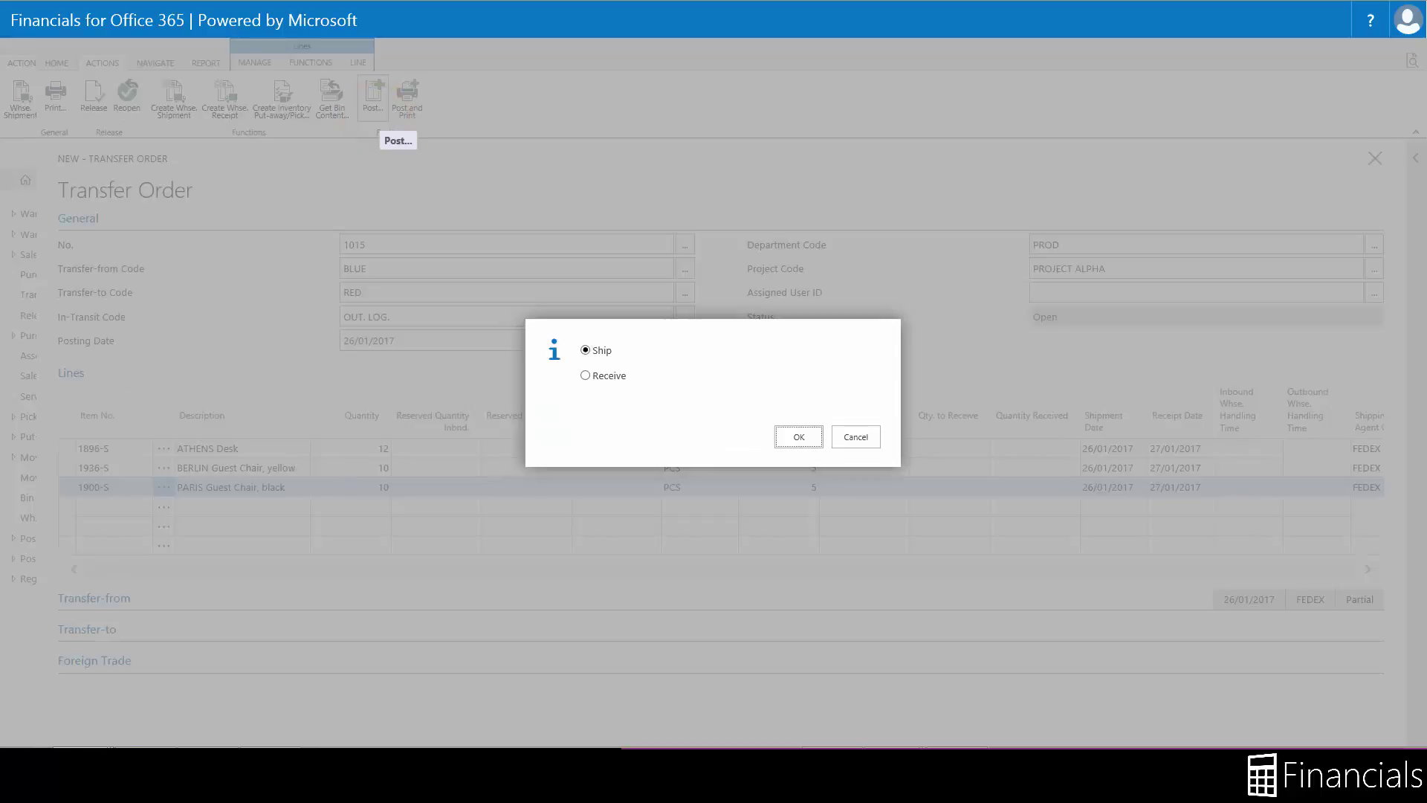
{"action": "left_click", "coordinate": [796, 435]}
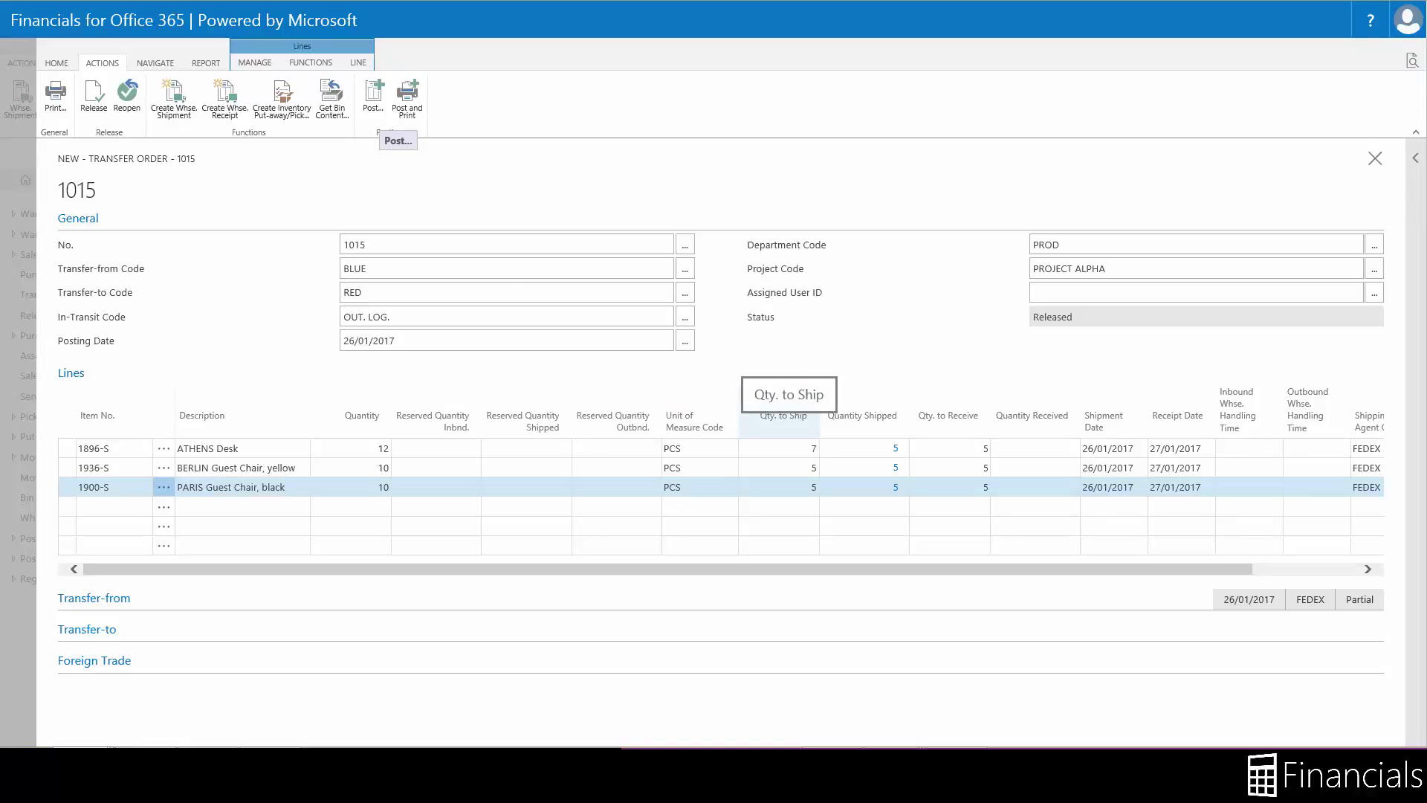
Review the Transfer-from and Transfer-to address details, expanding and collapsing each section
{"action": "left_click", "coordinate": [108, 598]}
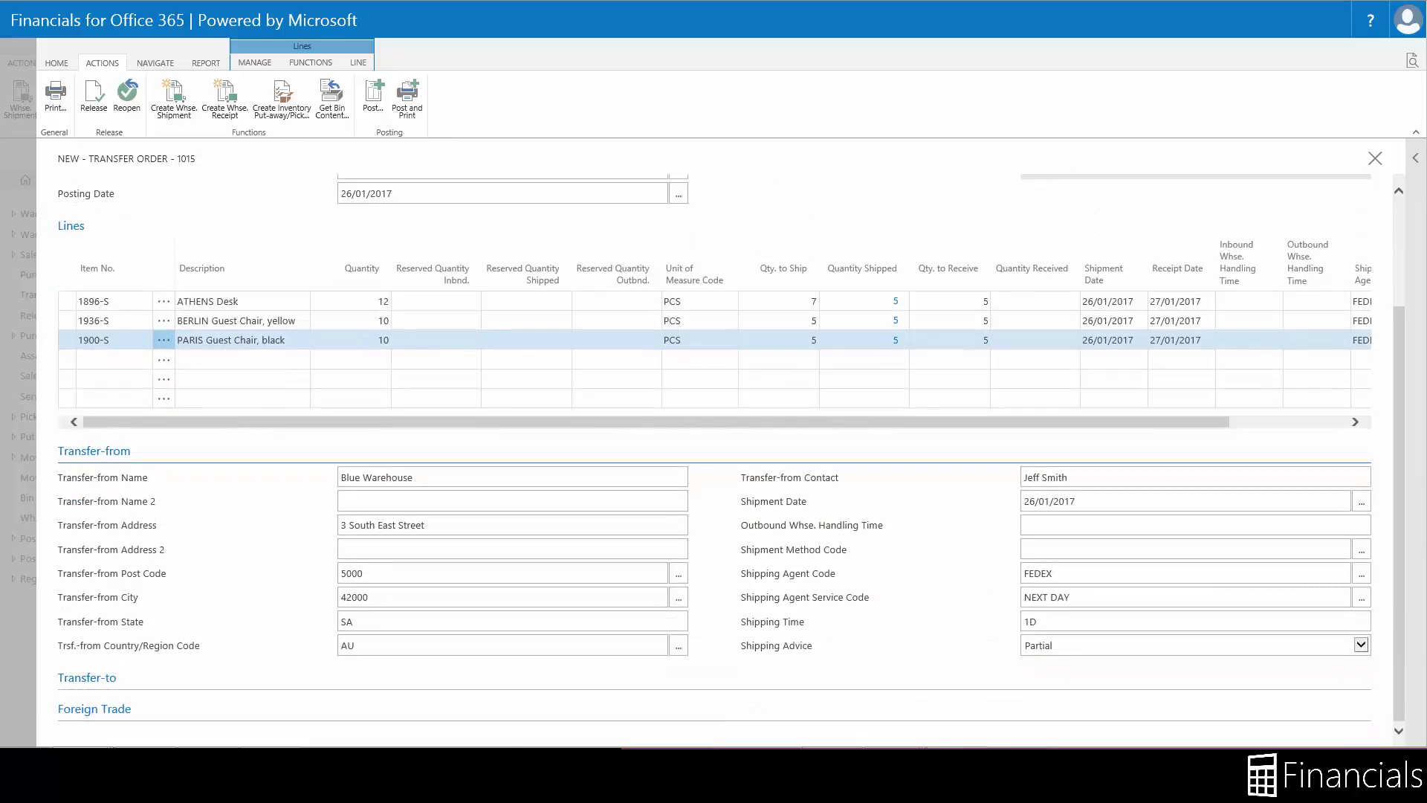
{"action": "left_click", "coordinate": [80, 450]}
{"action": "left_click", "coordinate": [99, 630]}
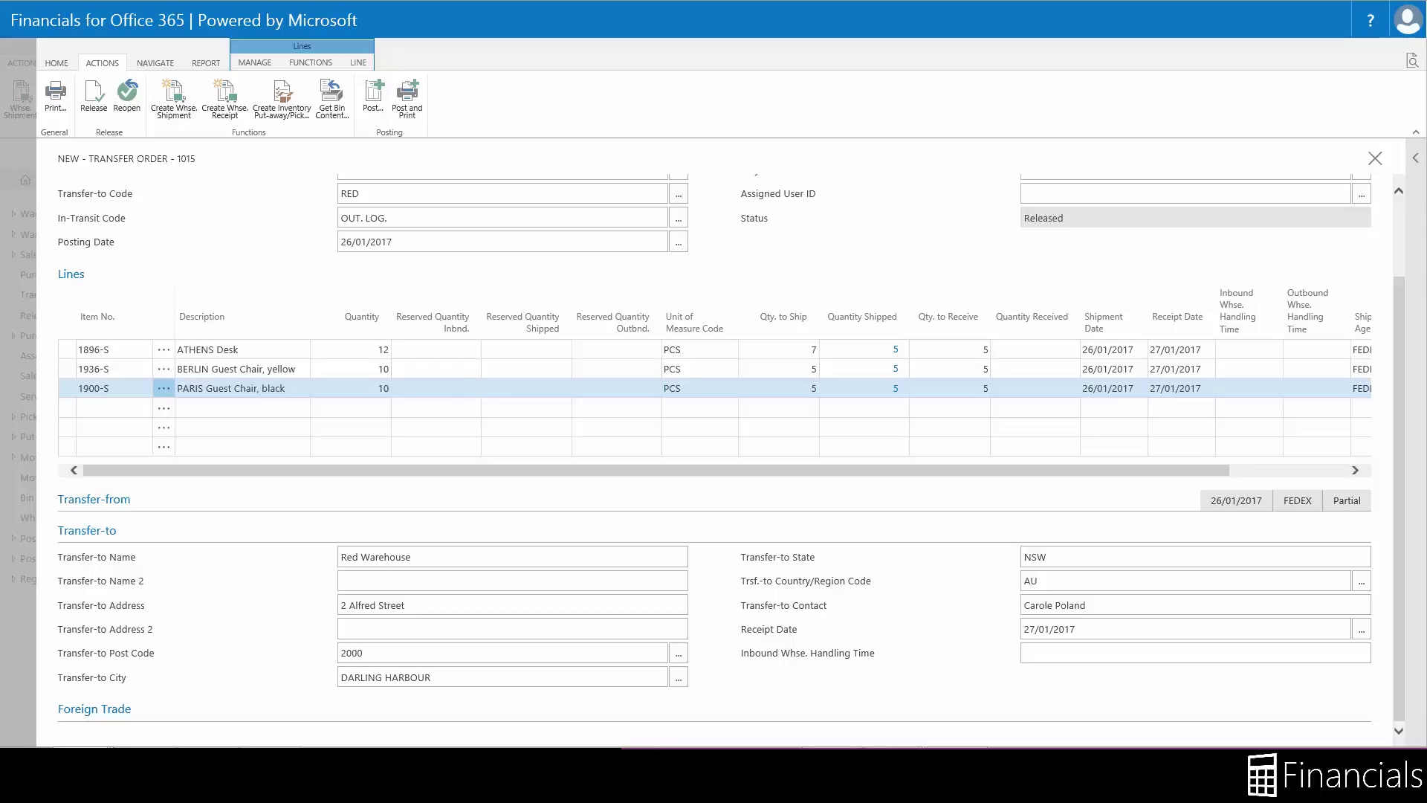
{"action": "left_click", "coordinate": [97, 526]}
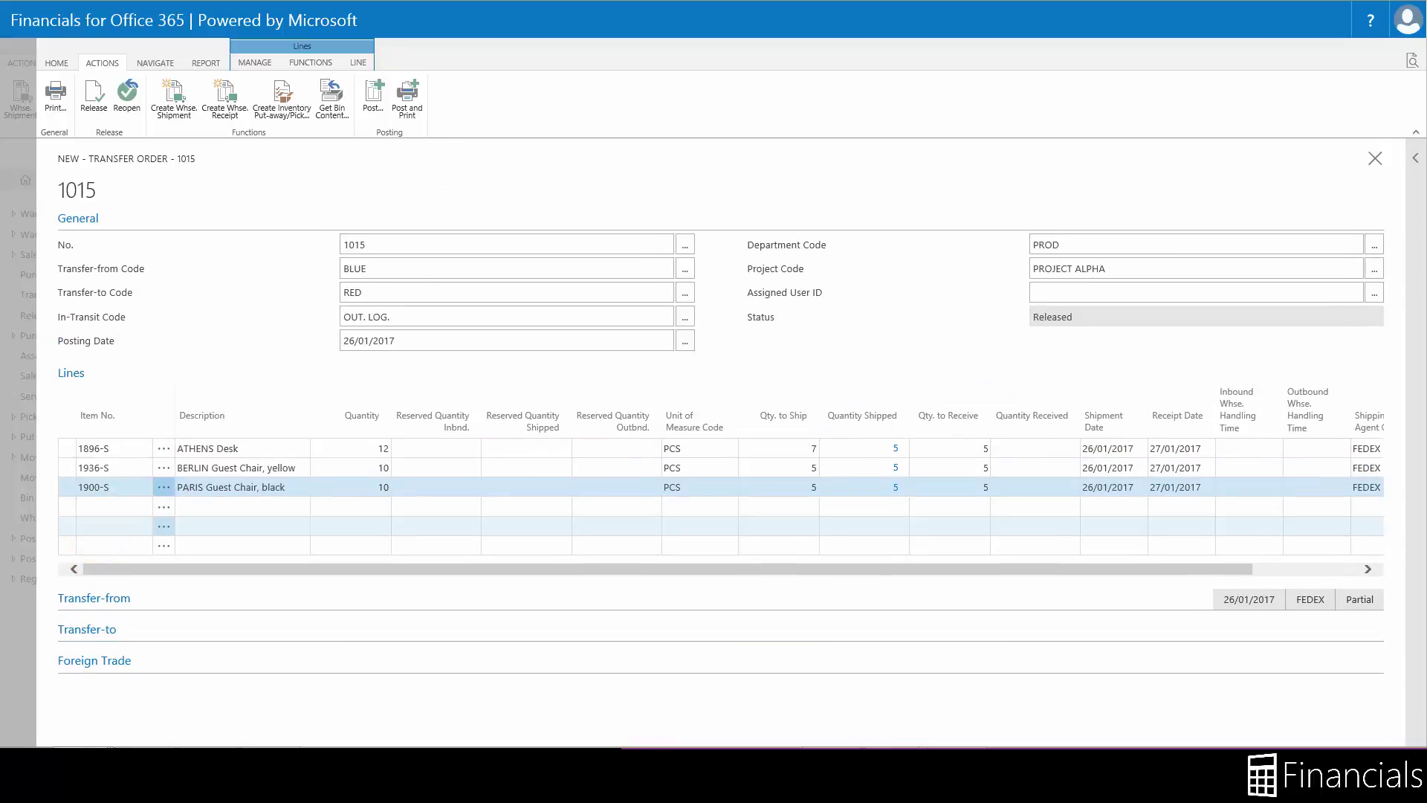
{"action": "left_click_drag", "start_coordinate": [303, 569], "coordinate": [409, 569]}
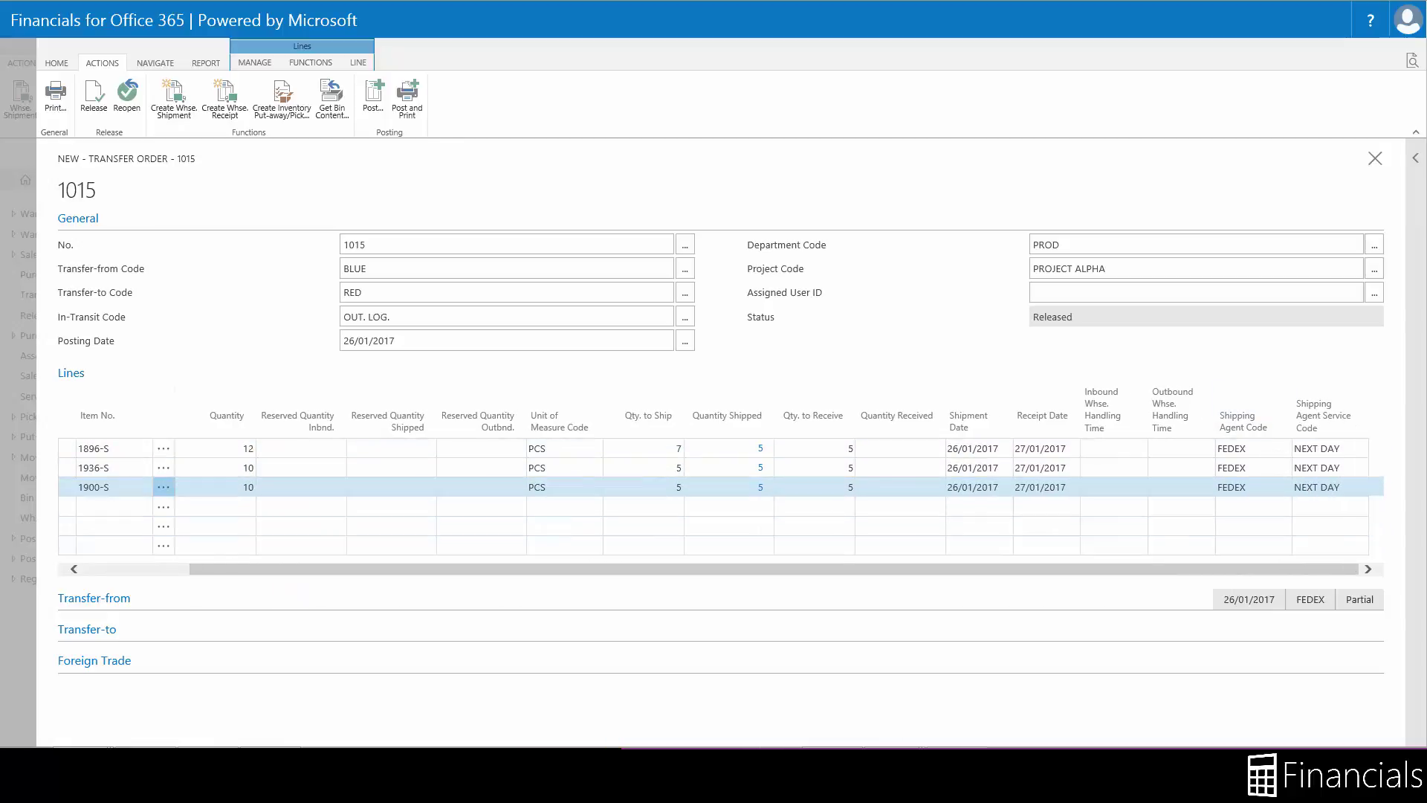
Post the receipt of the 5 shipped units per line with the Receive option
{"action": "left_click", "coordinate": [373, 95]}
{"action": "left_click", "coordinate": [585, 375]}
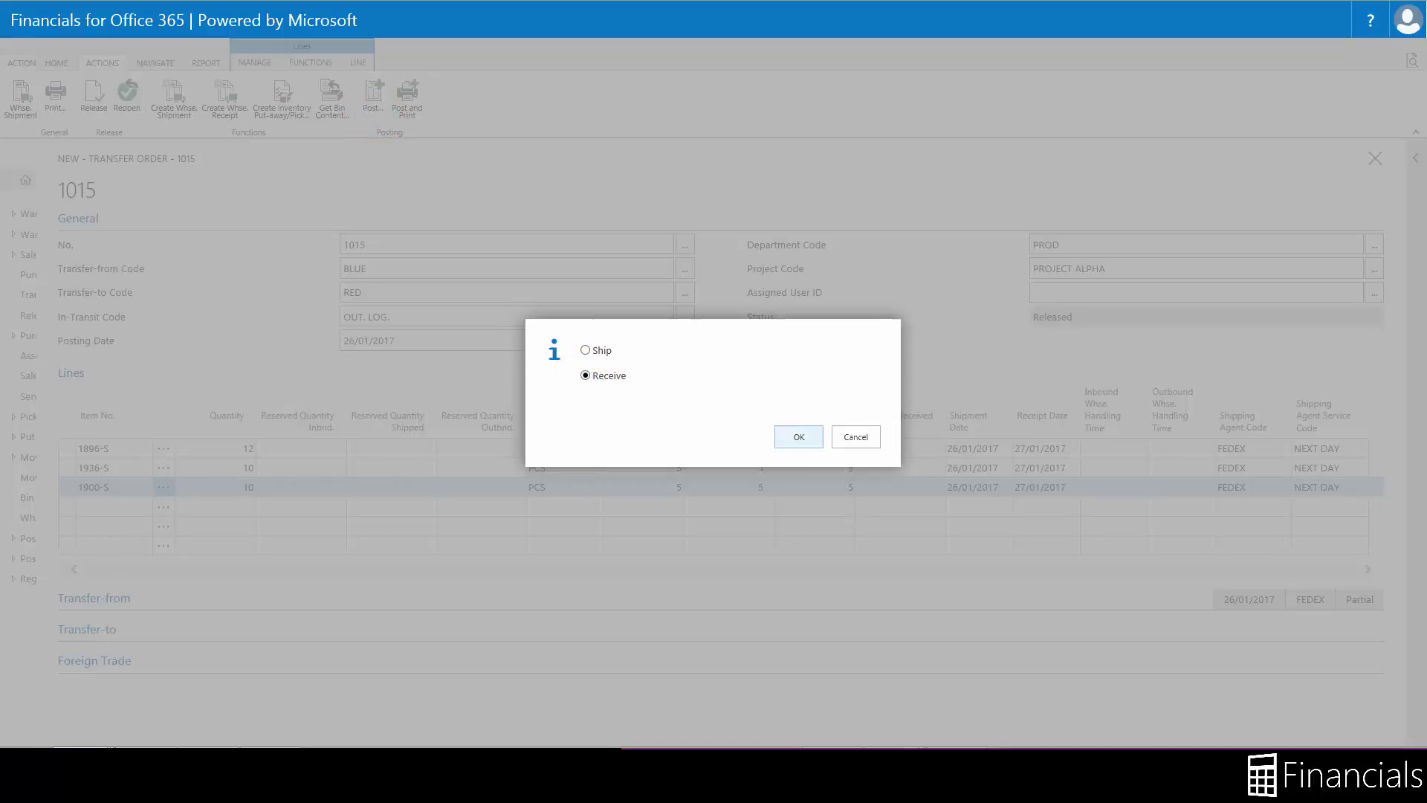
{"action": "key", "text": "Return"}
{"action": "left_click", "coordinate": [798, 436]}
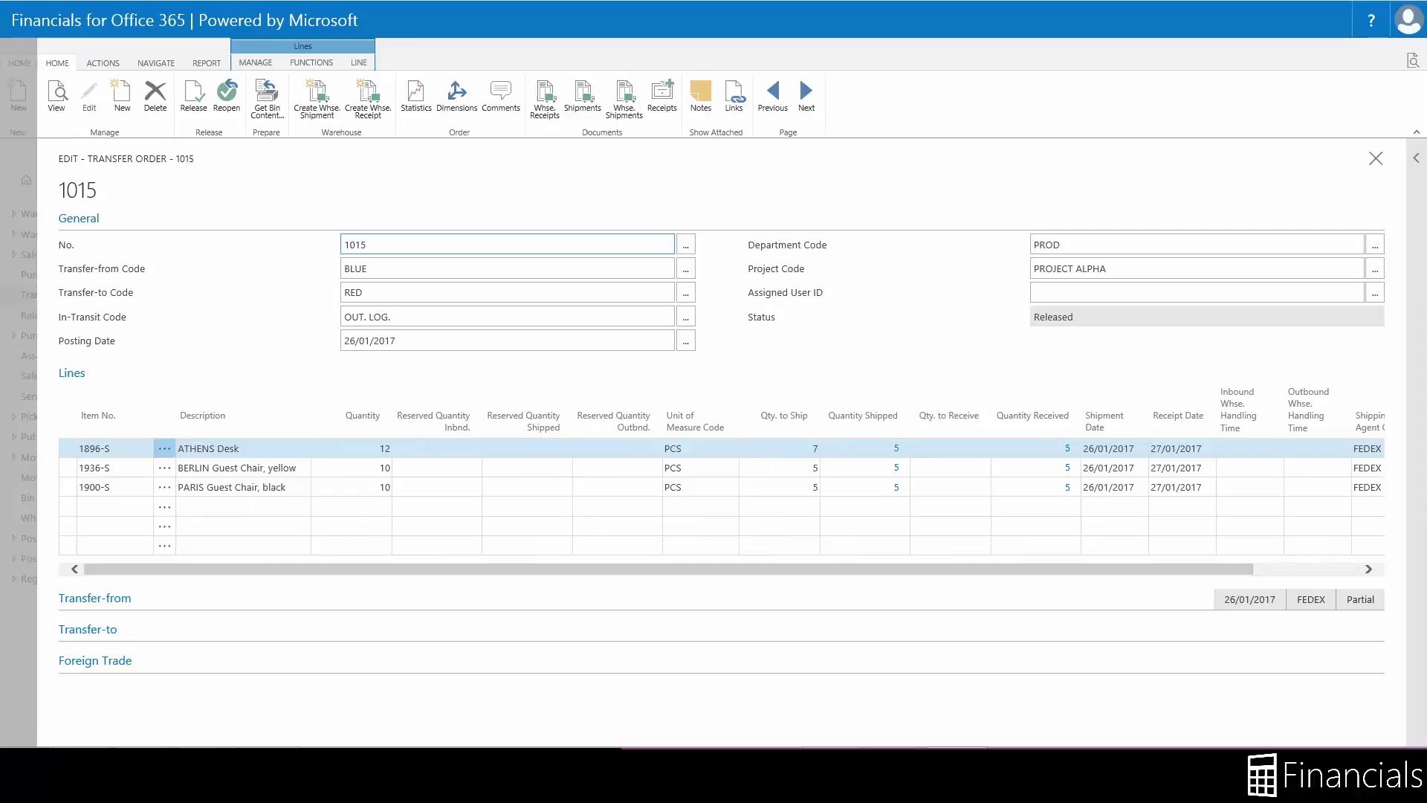
{"action": "left_click", "coordinate": [1371, 20]}
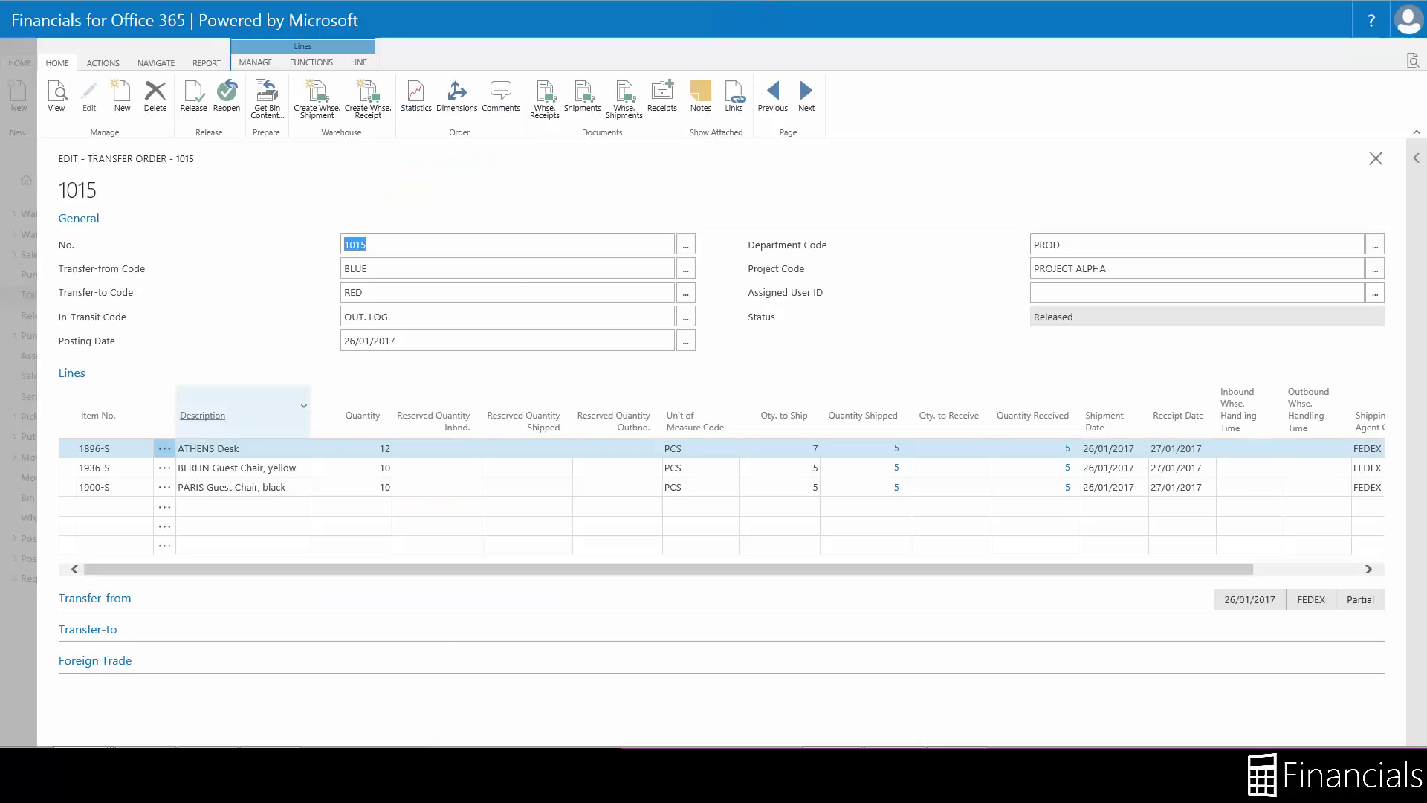
{"action": "left_click", "coordinate": [303, 406]}
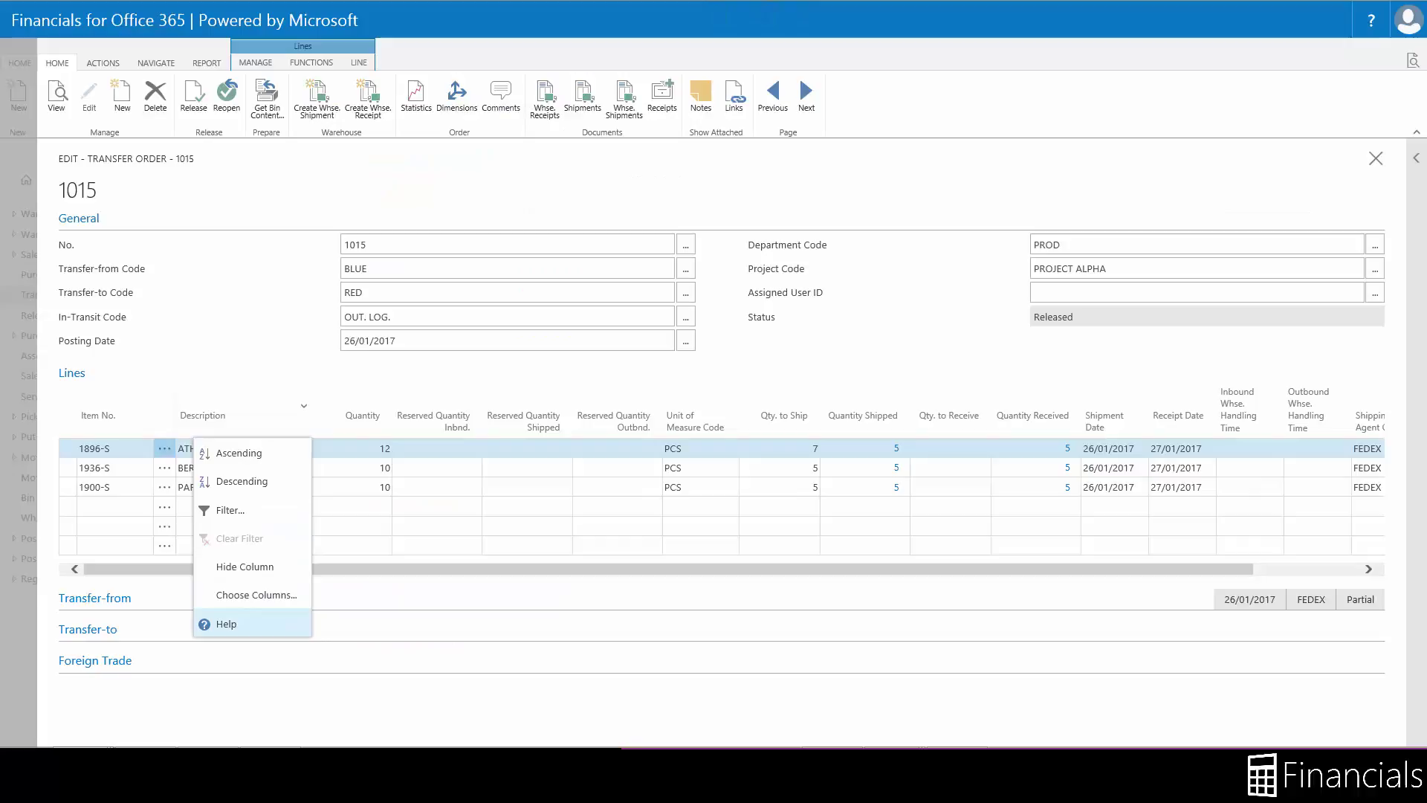
{"action": "left_click", "coordinate": [223, 622]}
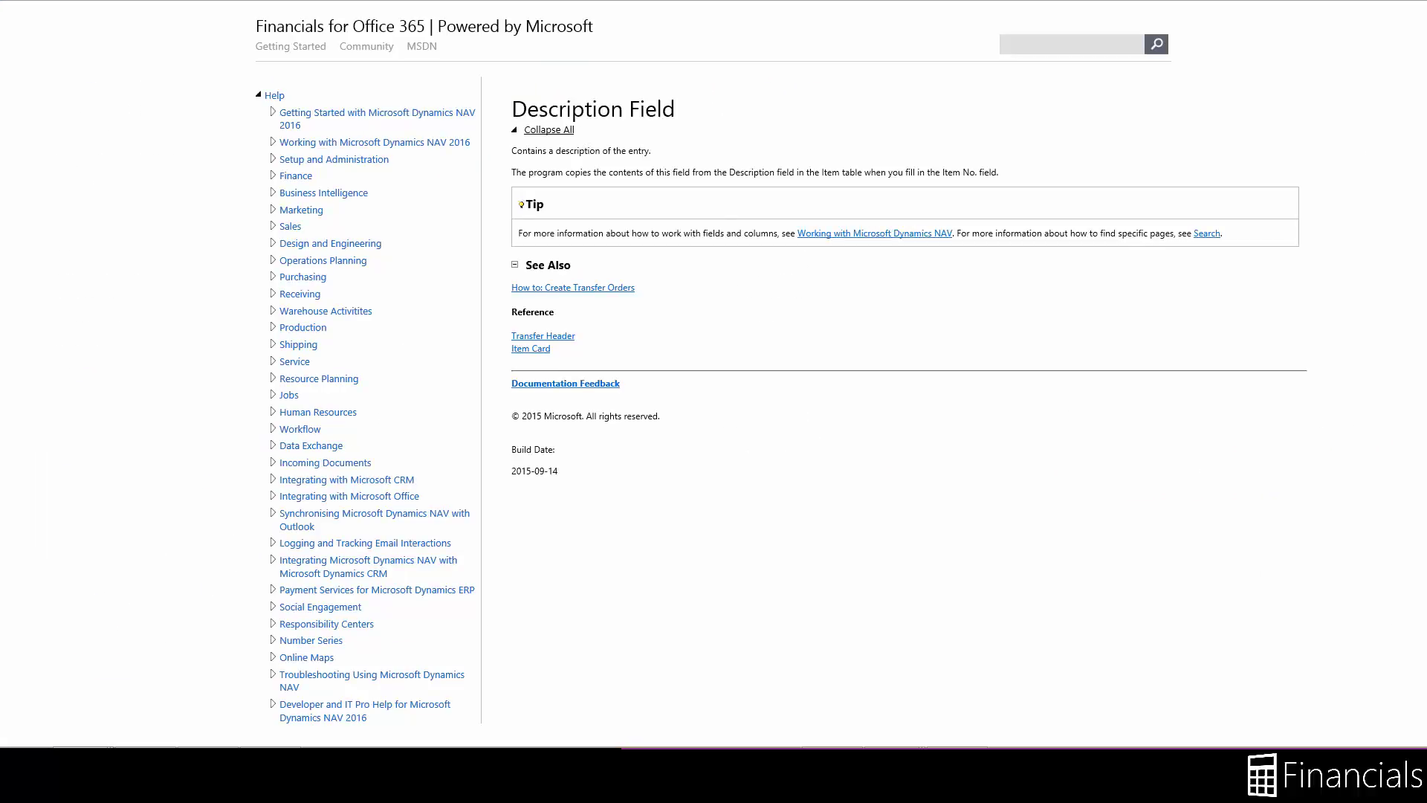